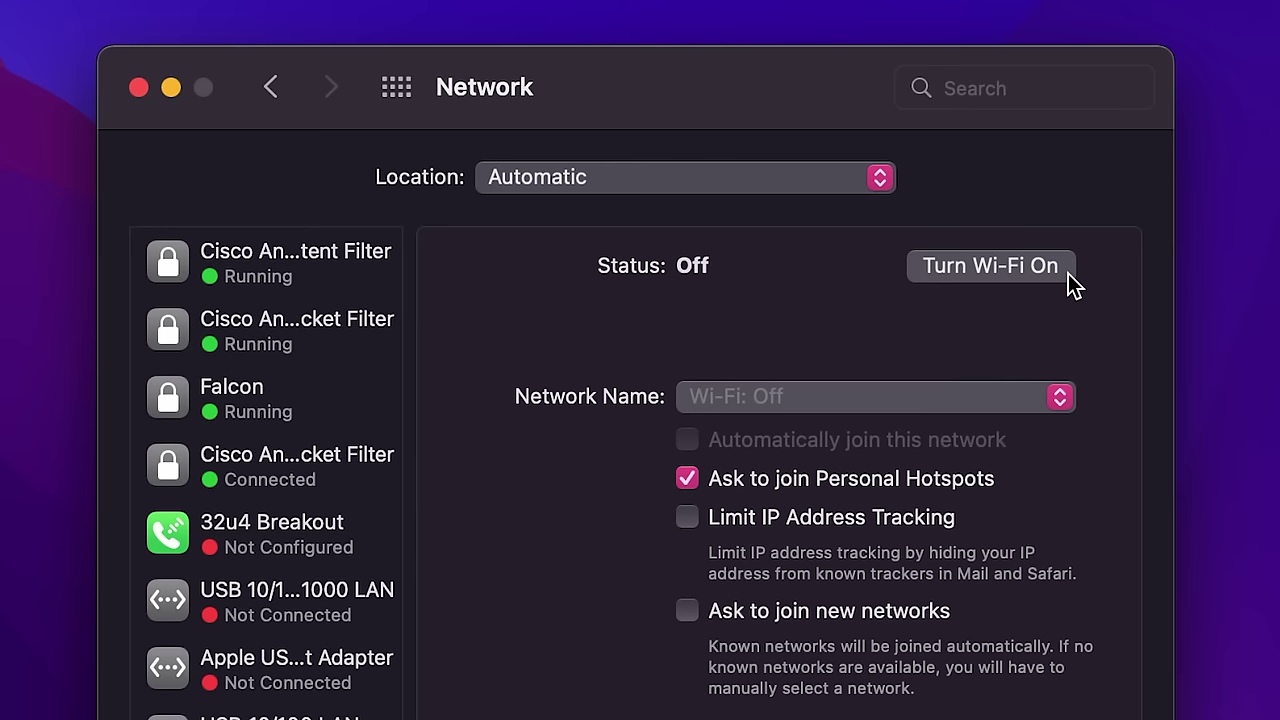
Turn Wi-Fi on, launch Keychain Access, and select Grumpster in the System keychain's Passwords list
{"action": "left_click", "coordinate": [1068, 273]}
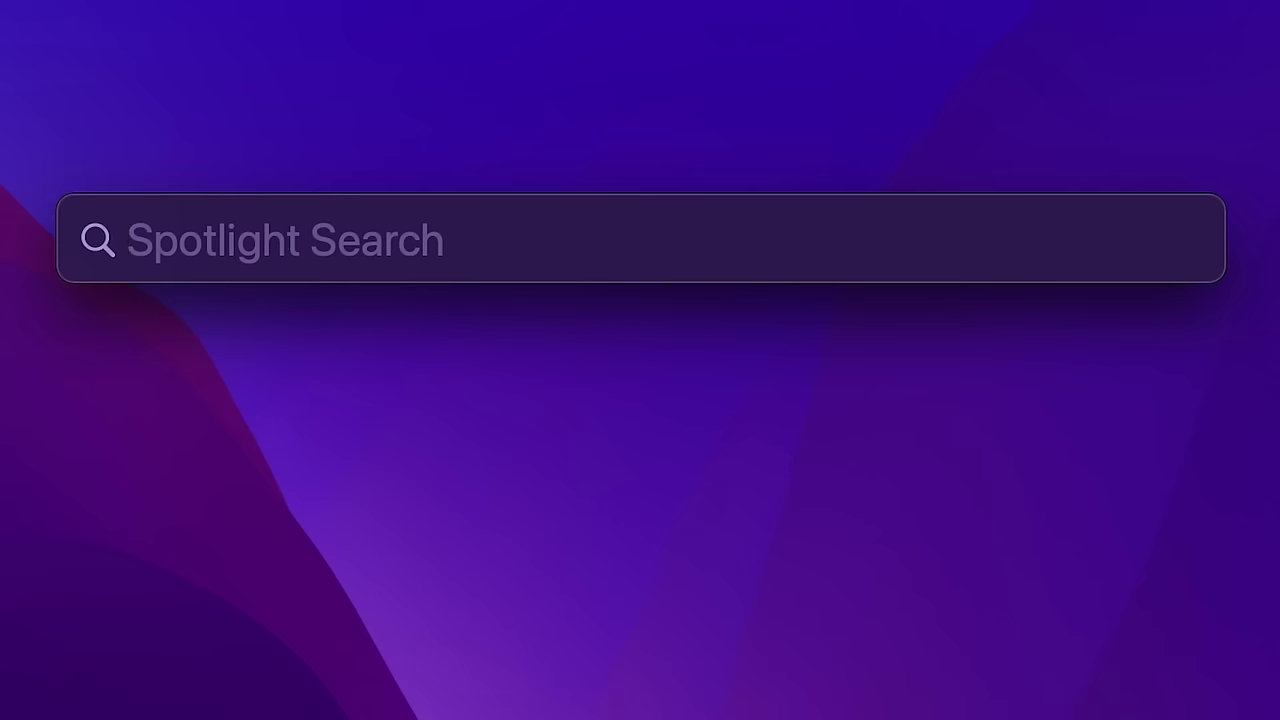
{"action": "type", "text": "key"}
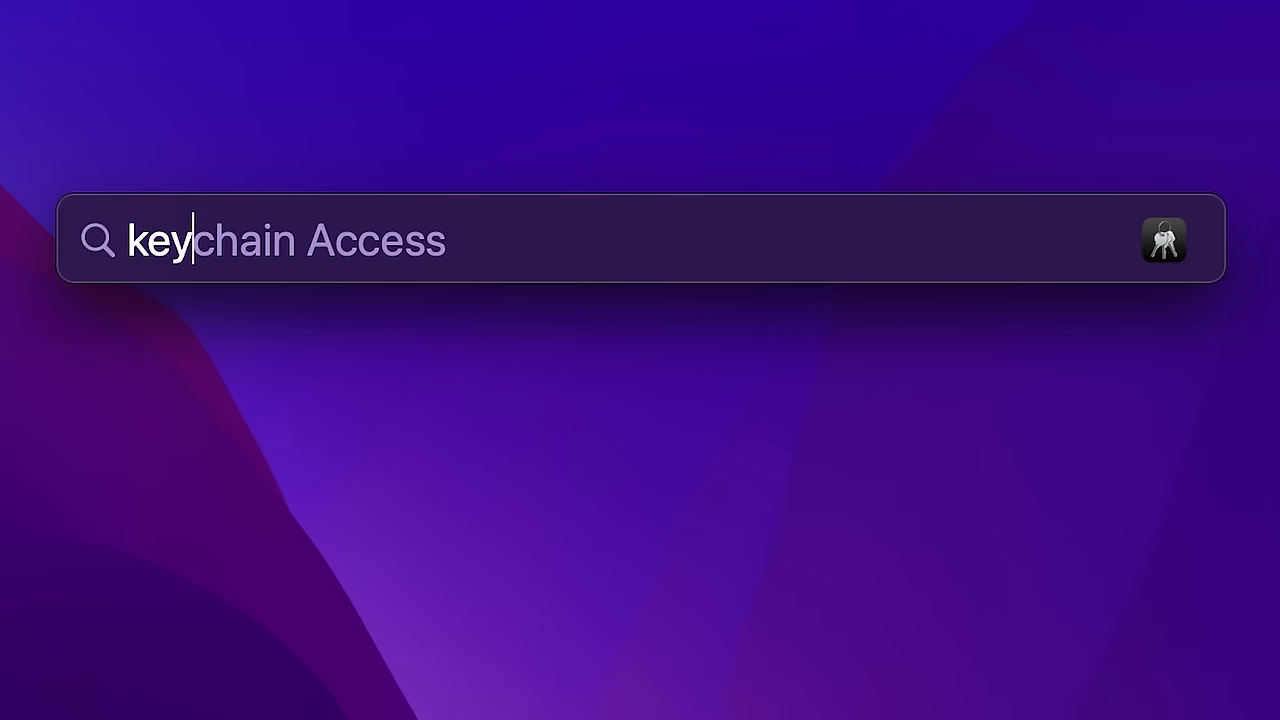
{"action": "key", "text": "Return"}
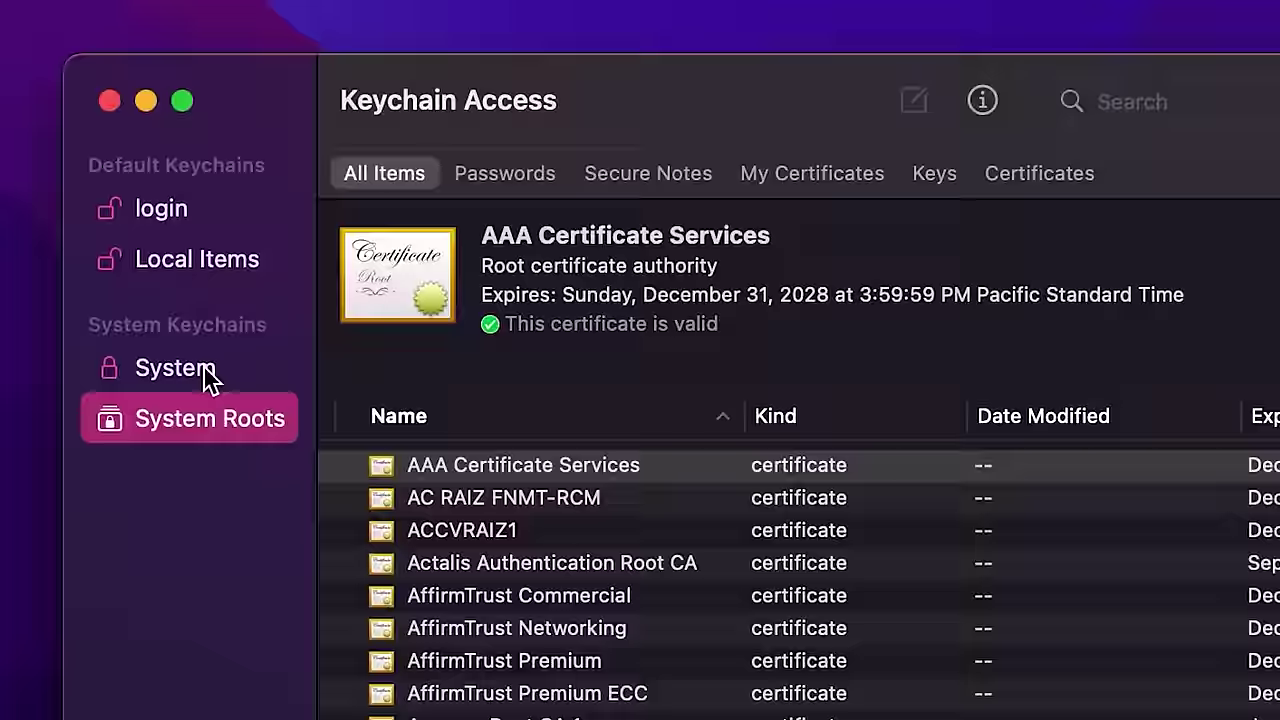
{"action": "left_click", "coordinate": [203, 347]}
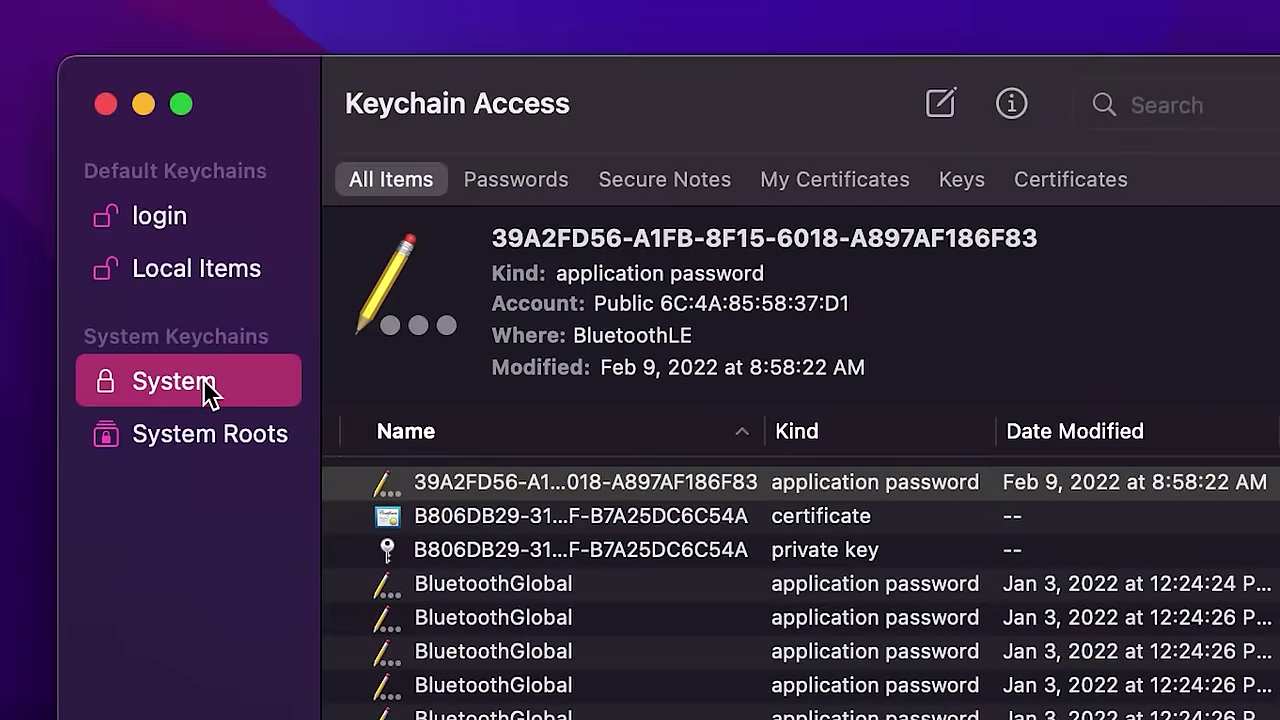
{"action": "left_click", "coordinate": [553, 185]}
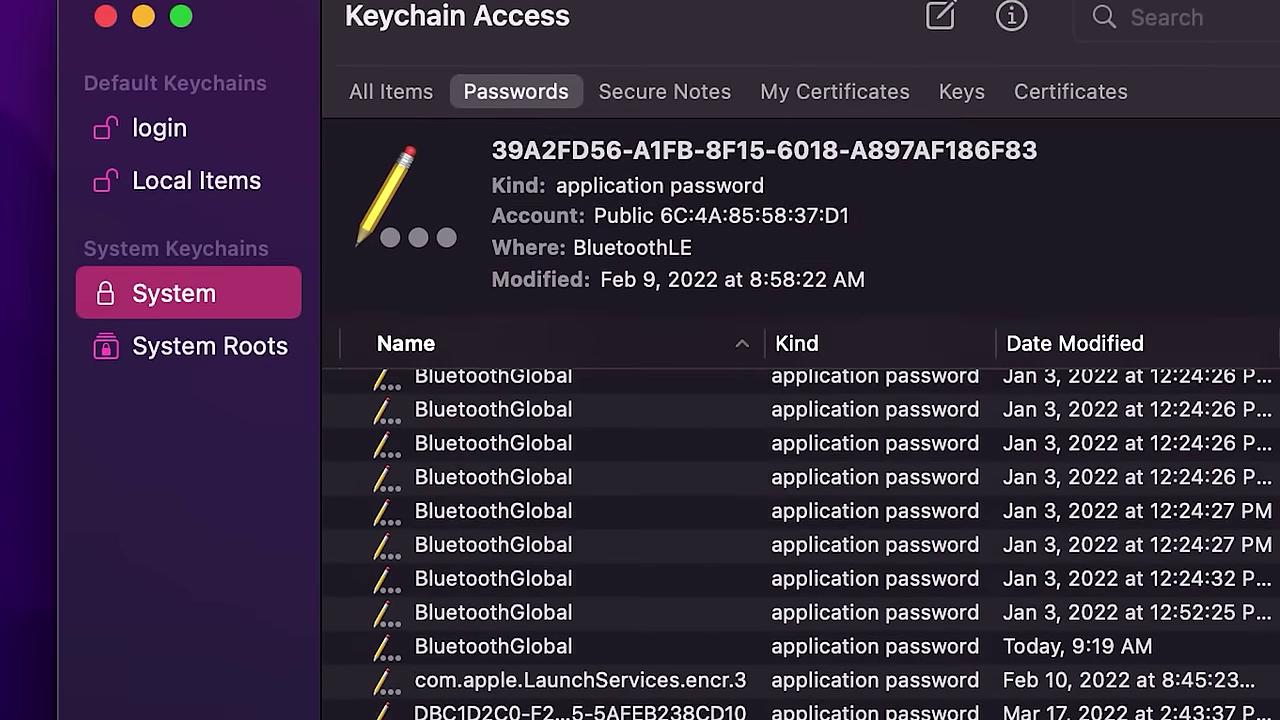
{"action": "scroll", "coordinate": [800, 550], "scroll_direction": "down", "scroll_amount": 3}
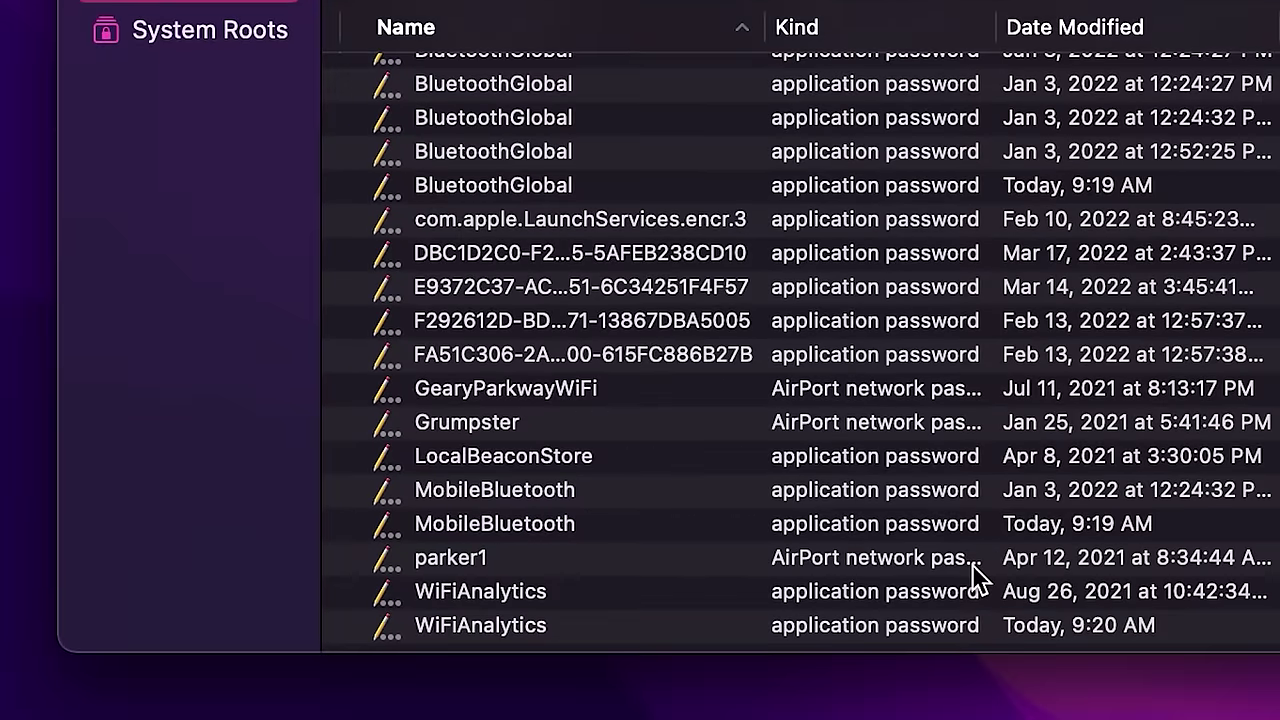
{"action": "left_click", "coordinate": [622, 430]}
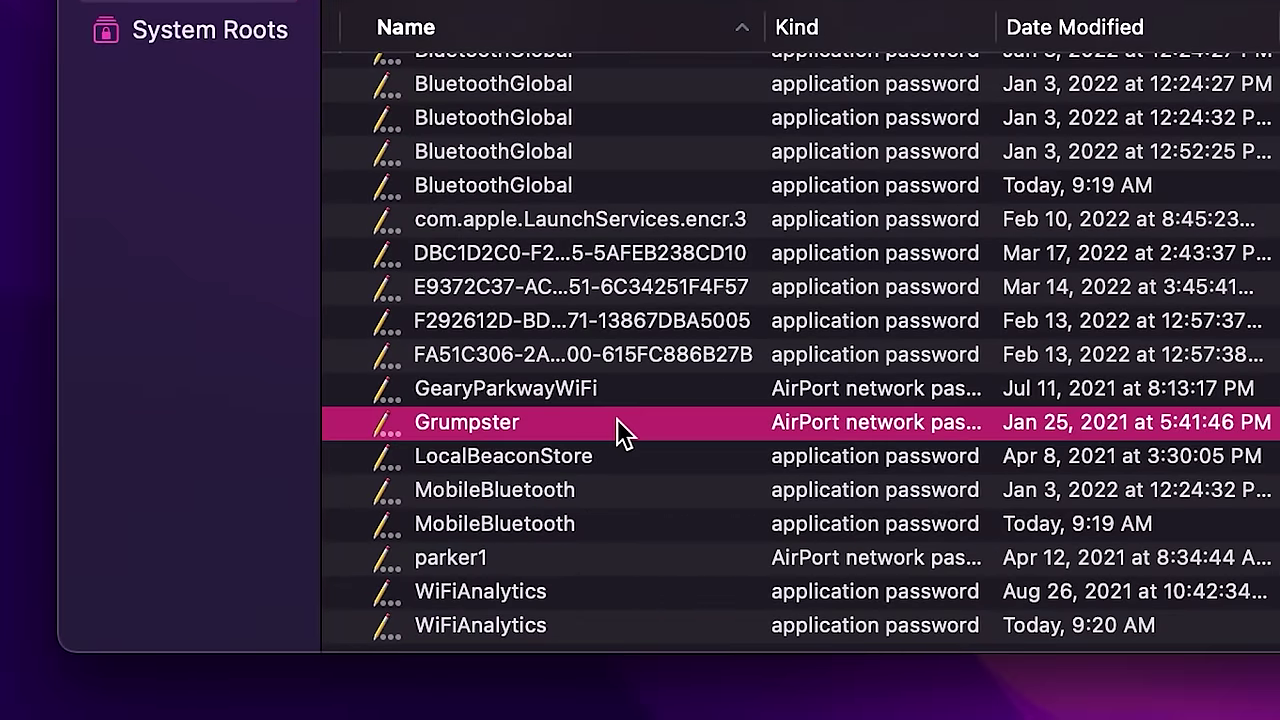
Open the Grumpster entry, tick Show password, and authorize with the login and administrator passwords
{"action": "double_click", "coordinate": [622, 430]}
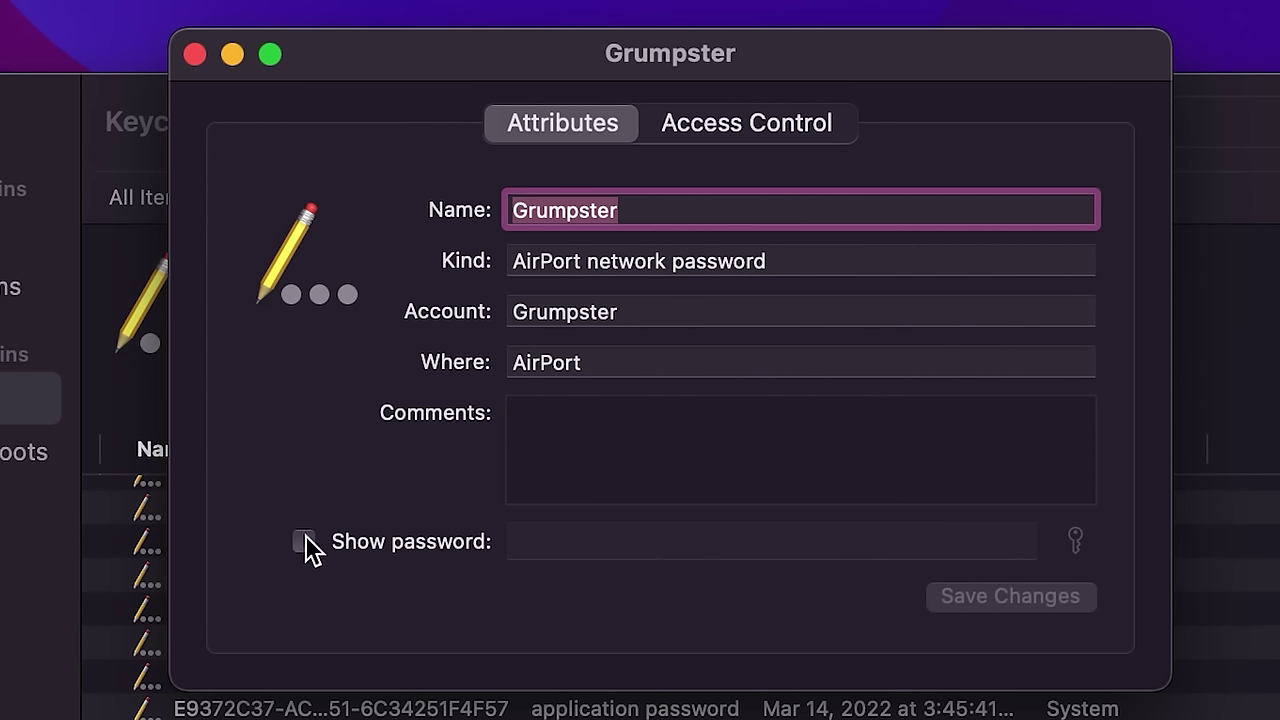
{"action": "left_click", "coordinate": [304, 541]}
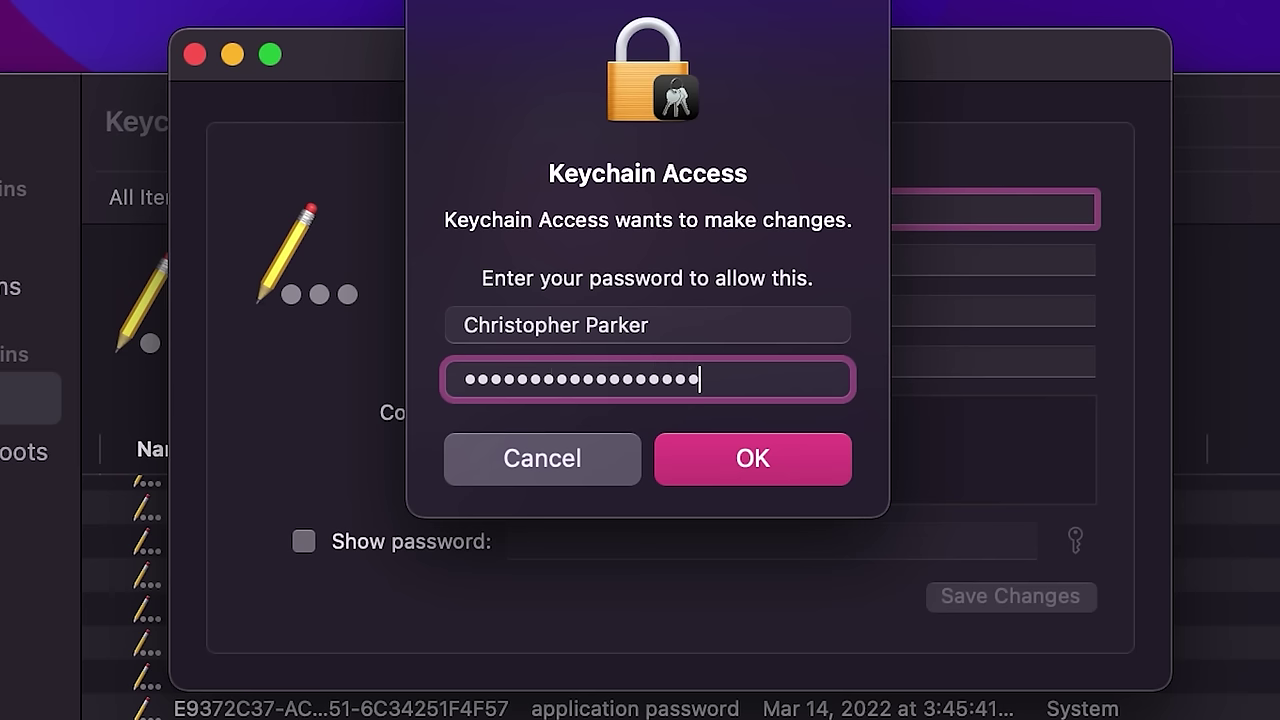
{"action": "key", "text": "Return"}
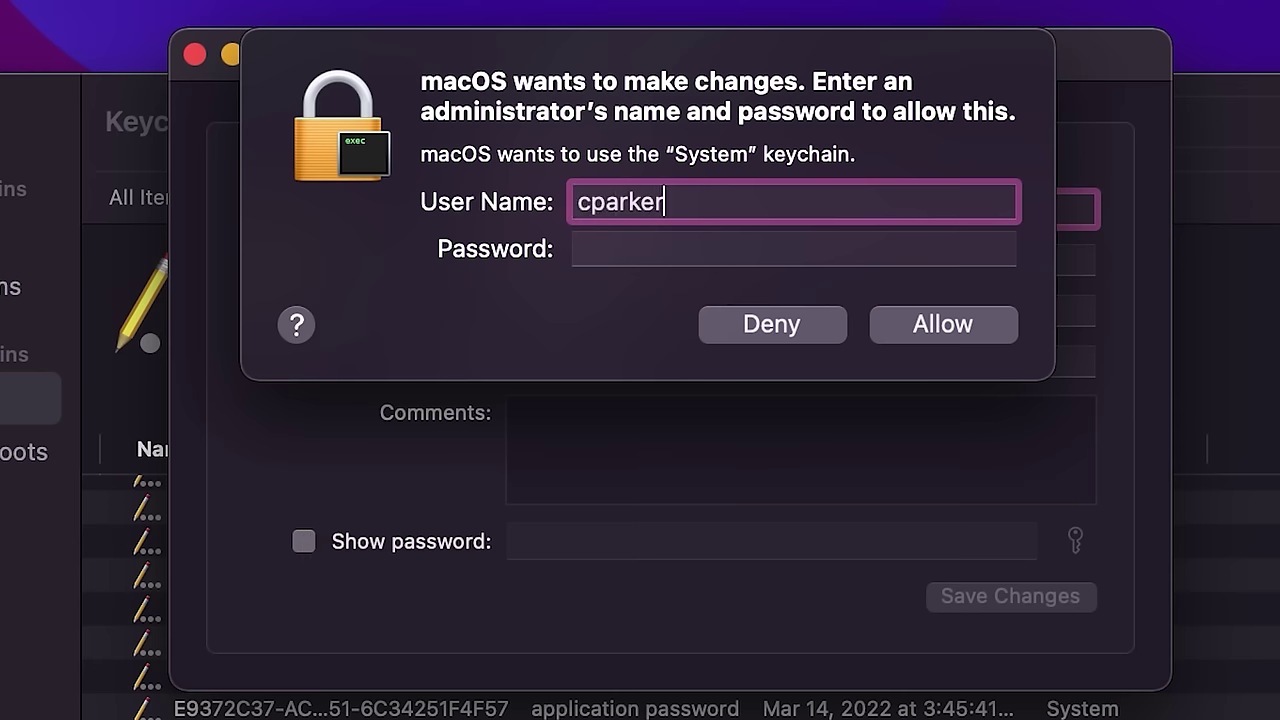
{"action": "key", "text": "Tab"}
{"action": "key", "text": "super+v"}
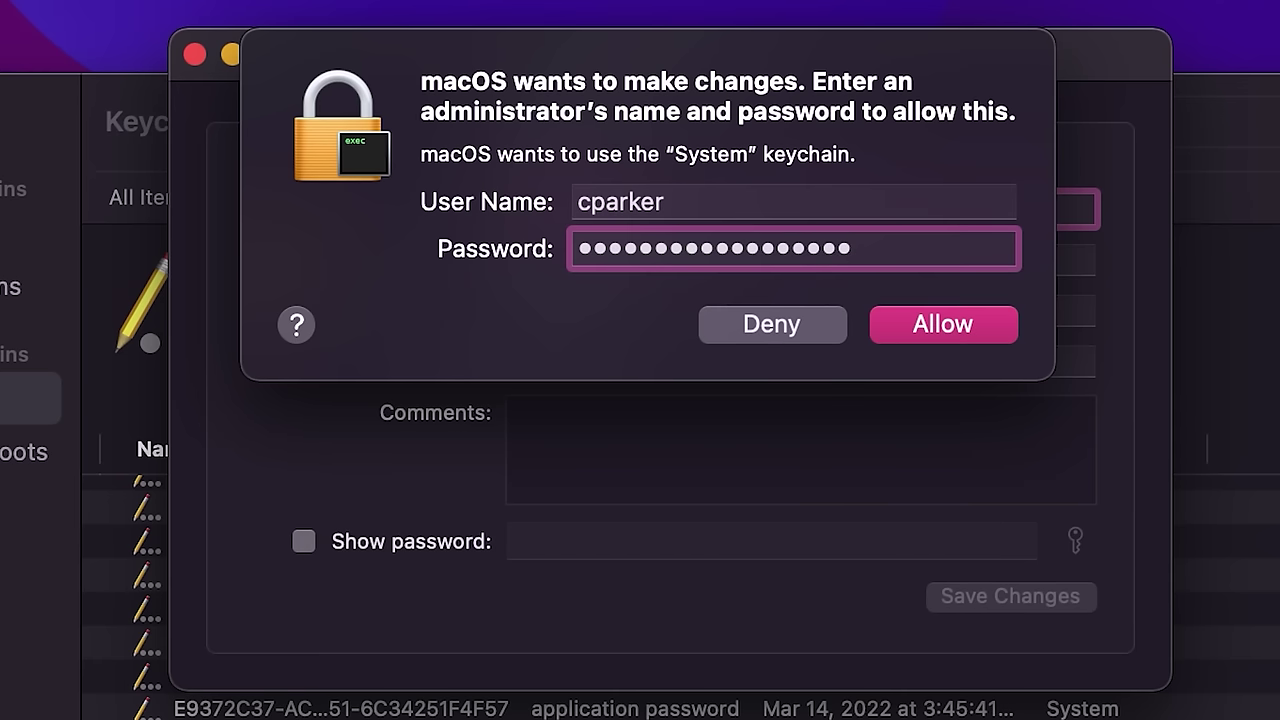
{"action": "key", "text": "Return"}
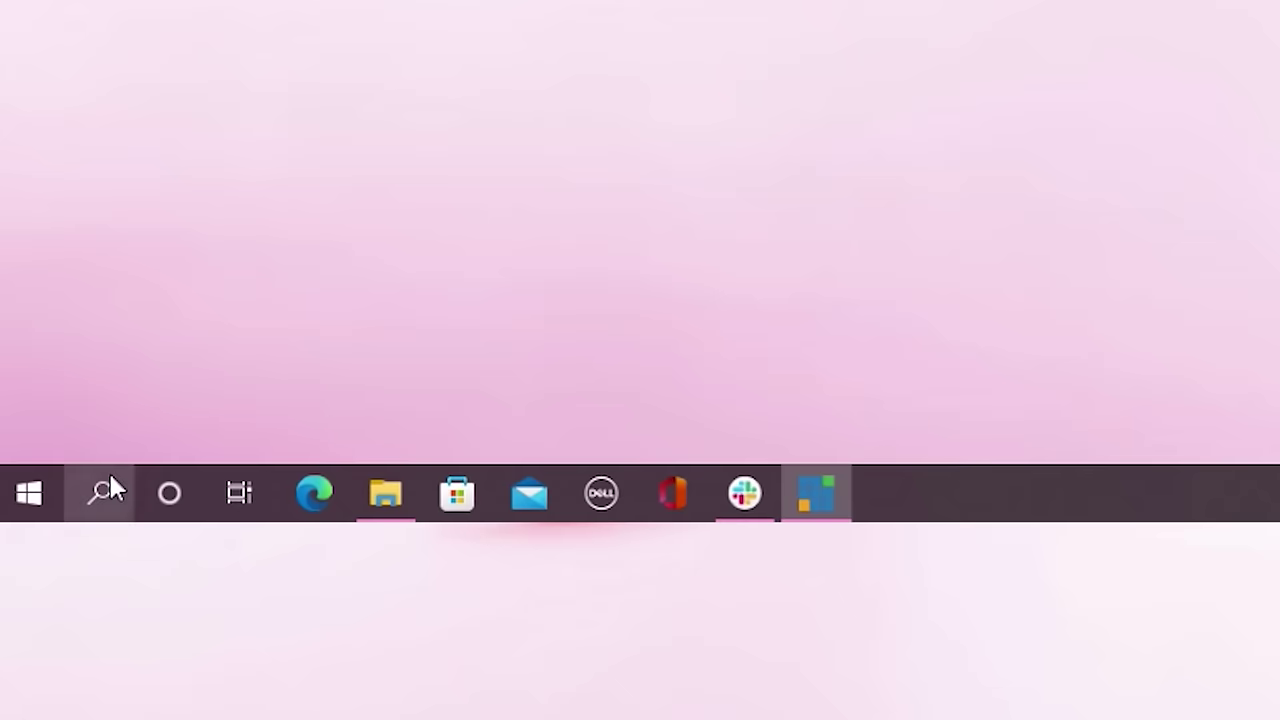
{"action": "left_click", "coordinate": [111, 480]}
Open Control Panel's Network and Sharing Center, then the Grumpster Wi-Fi Status window
{"action": "type", "text": "control"}
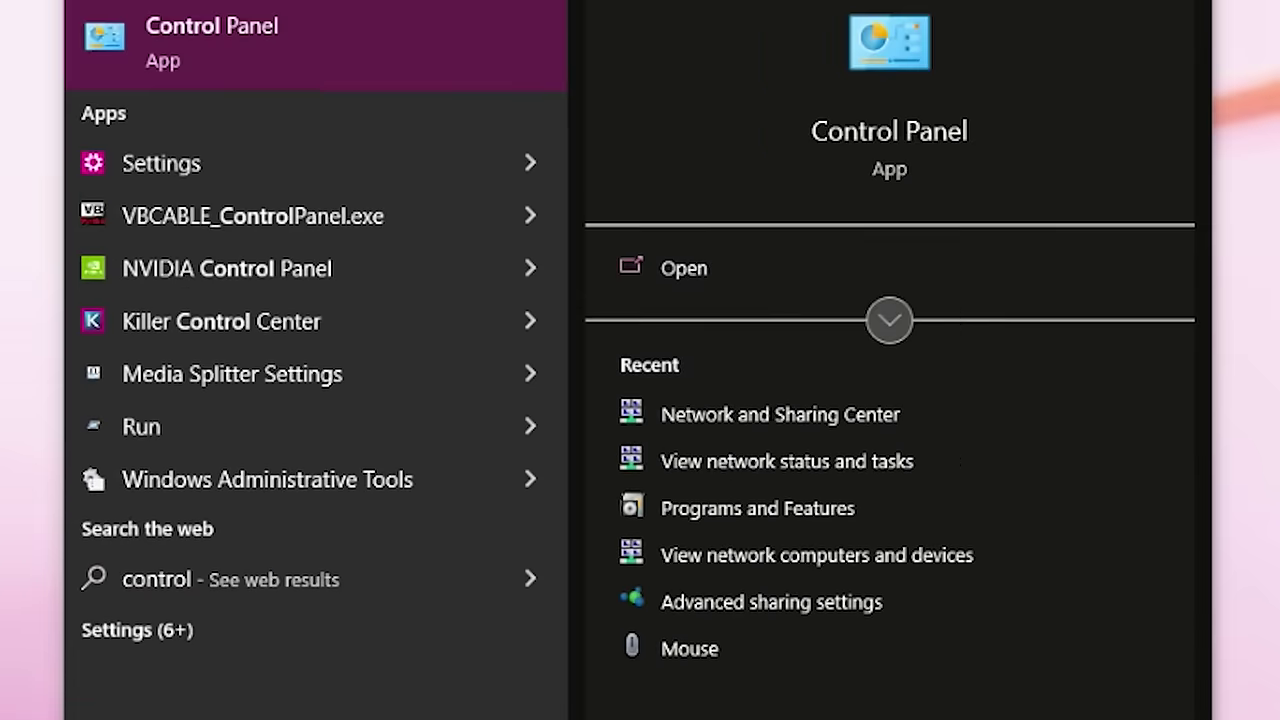
{"action": "left_click", "coordinate": [280, 200]}
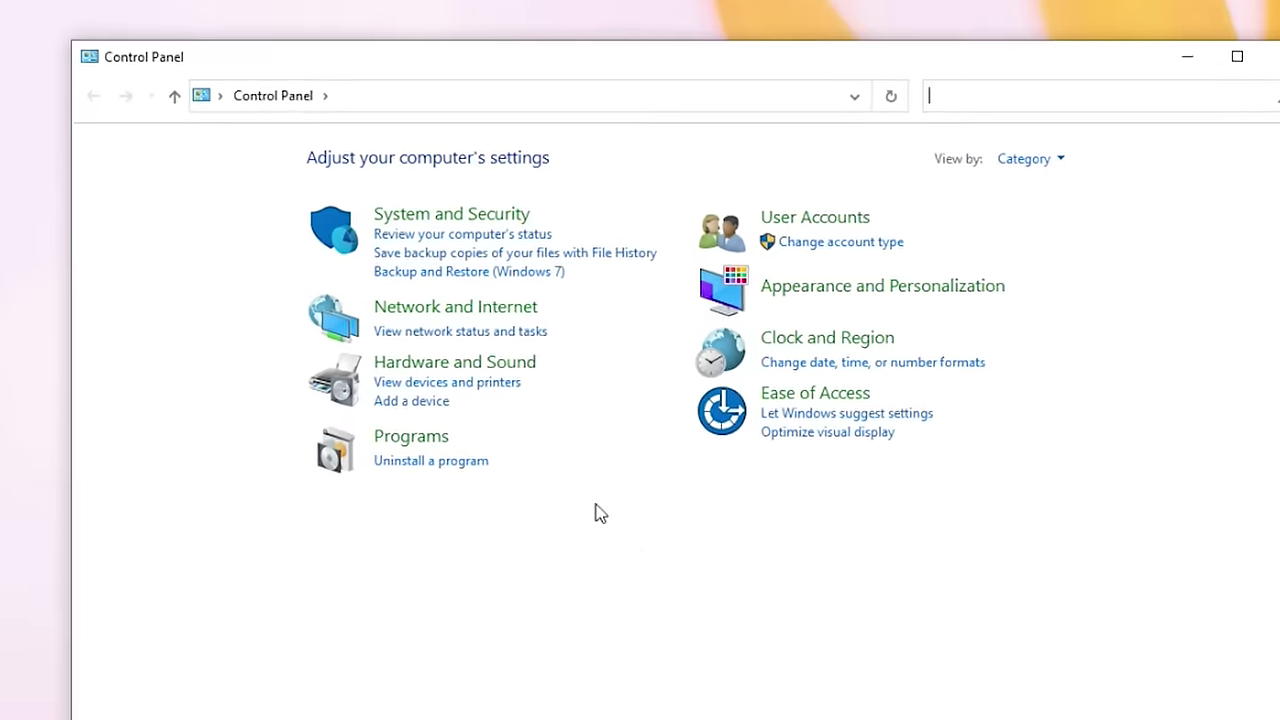
{"action": "left_click", "coordinate": [704, 437]}
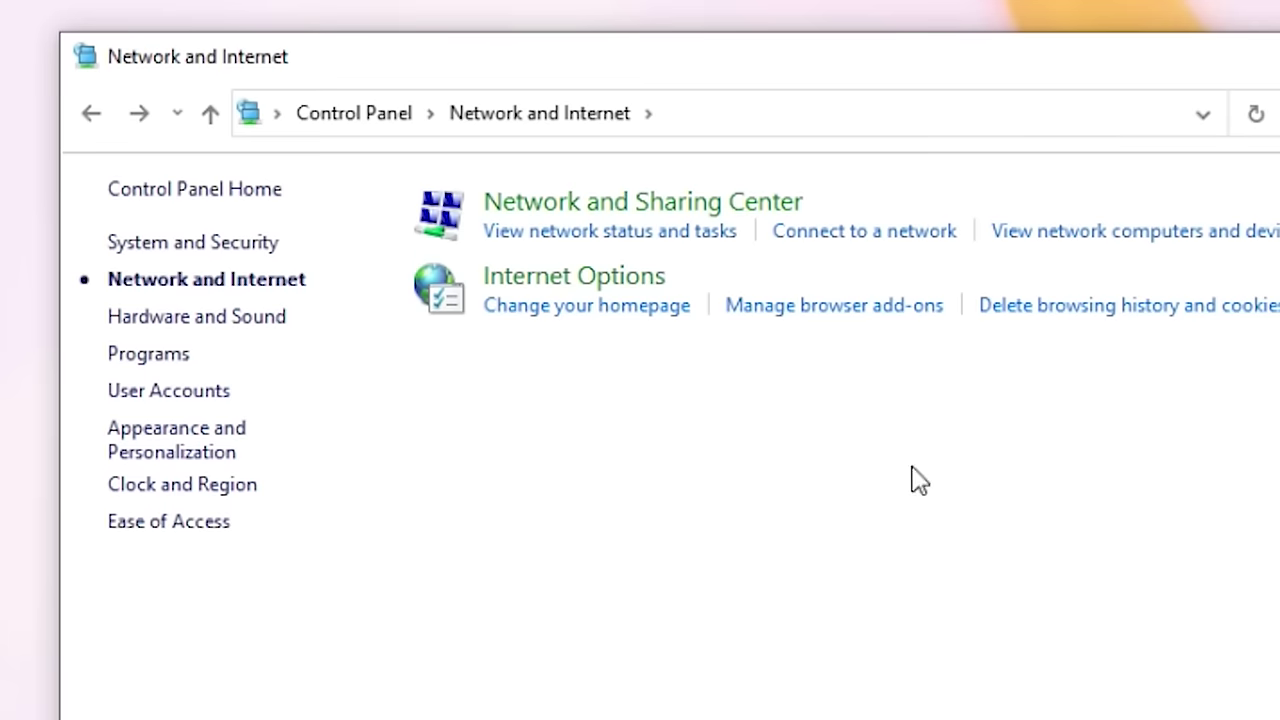
{"action": "left_click", "coordinate": [795, 220]}
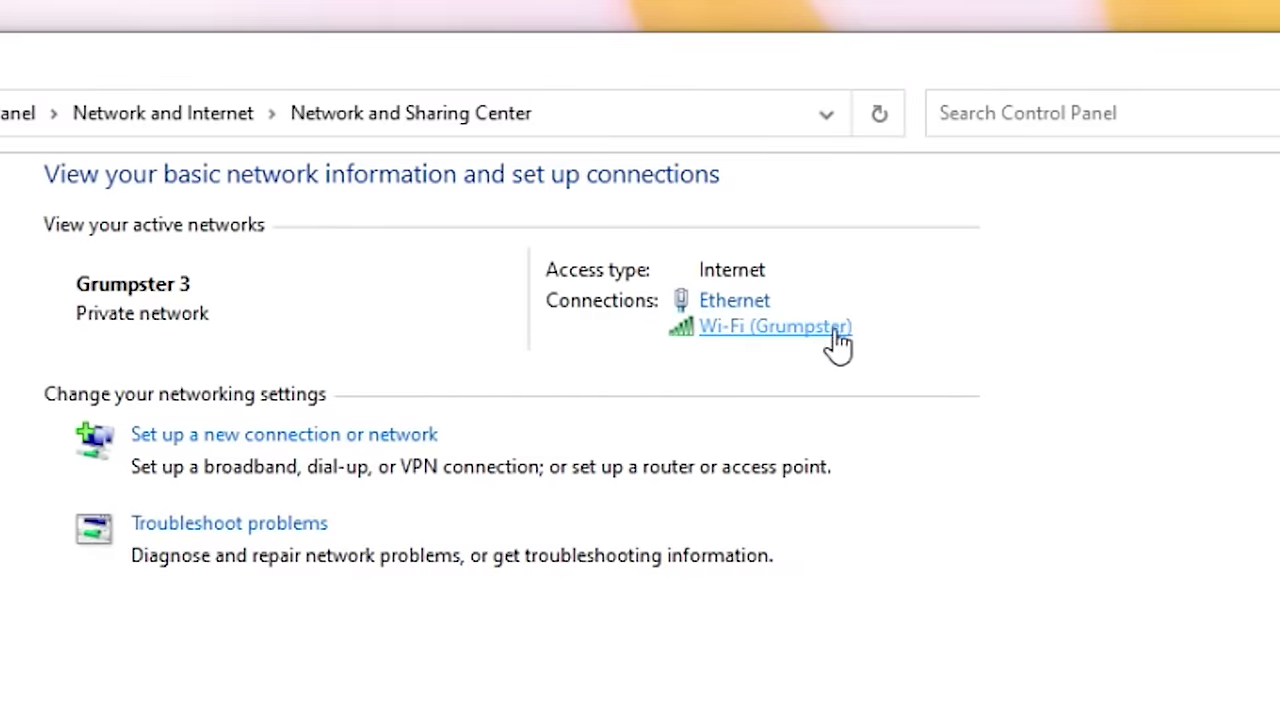
{"action": "left_click", "coordinate": [836, 330]}
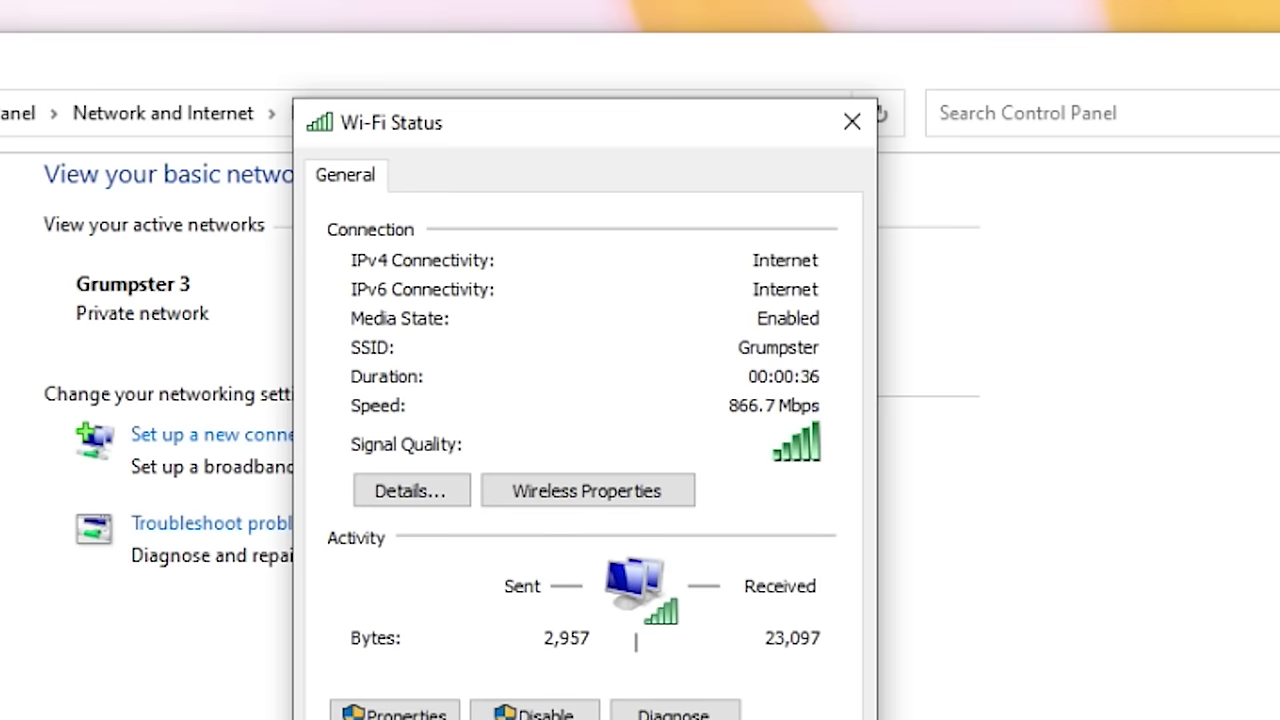
Show the Grumpster key on the Wireless Network Properties Security tab (WPA2-Personal, AES)
{"action": "left_click", "coordinate": [660, 508]}
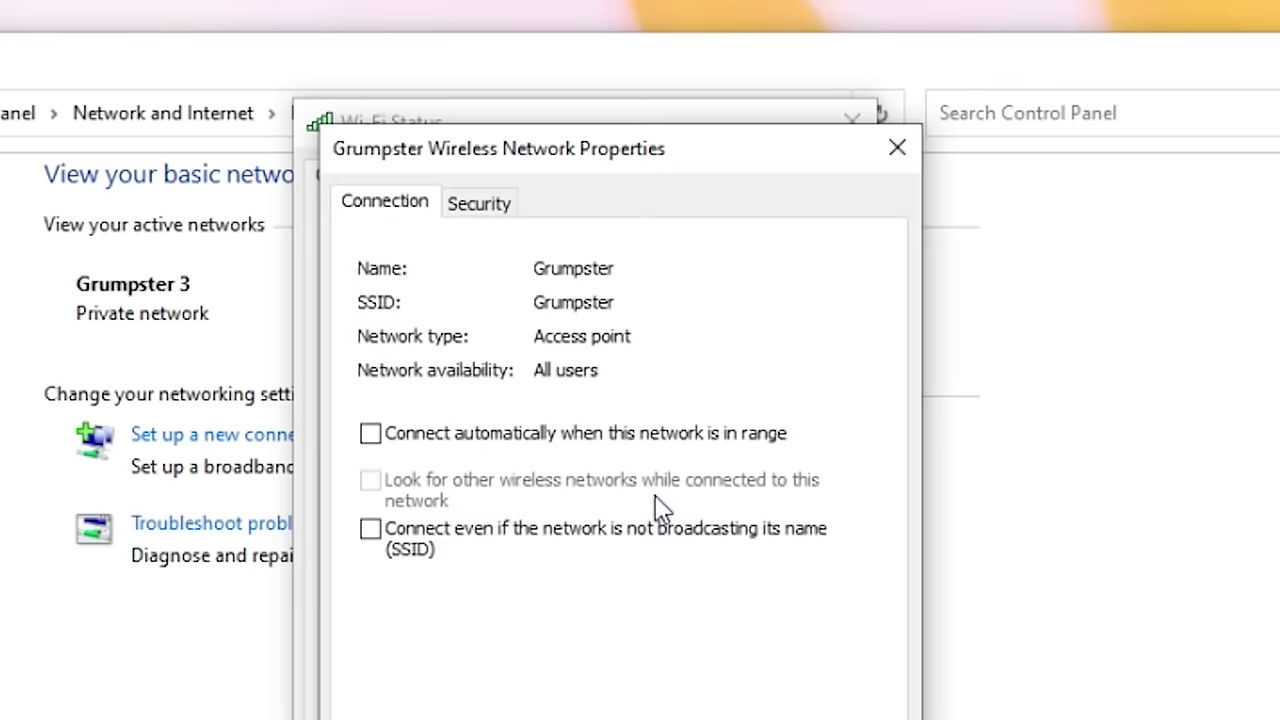
{"action": "left_click", "coordinate": [488, 210]}
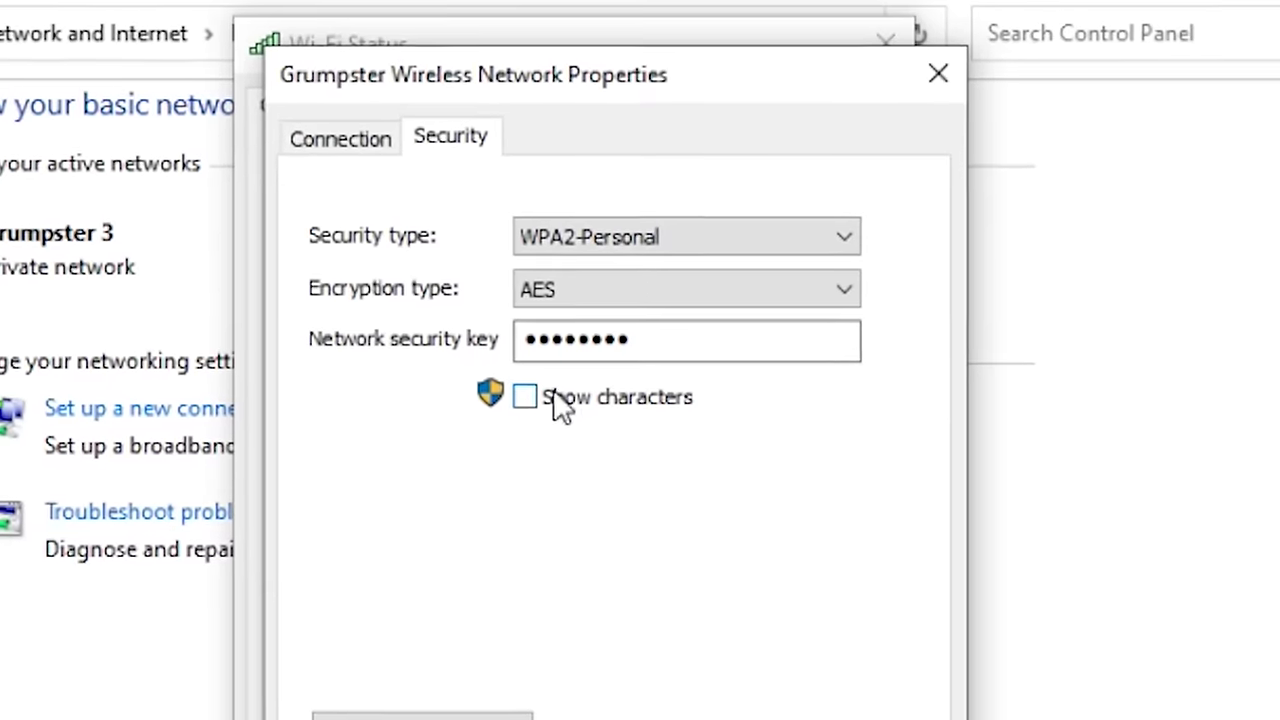
{"action": "left_click", "coordinate": [552, 402]}
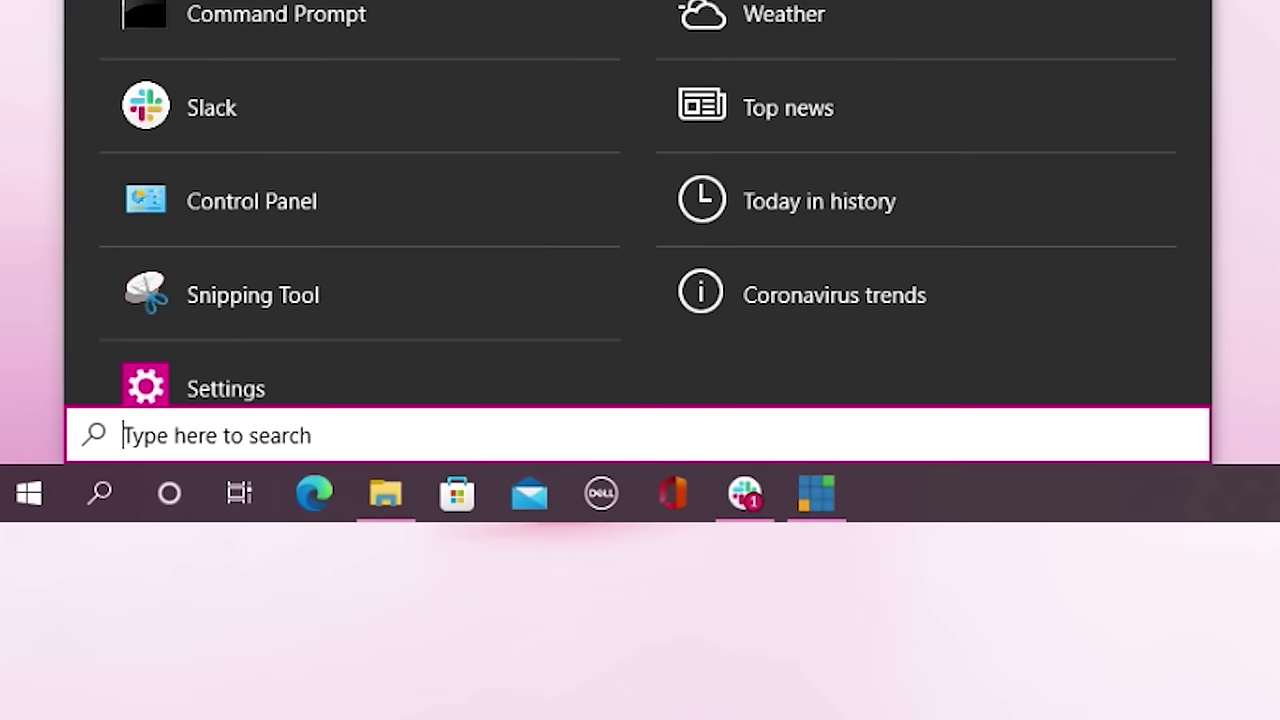
Launch Command Prompt from a Windows search for 'command'
{"action": "type", "text": "command"}
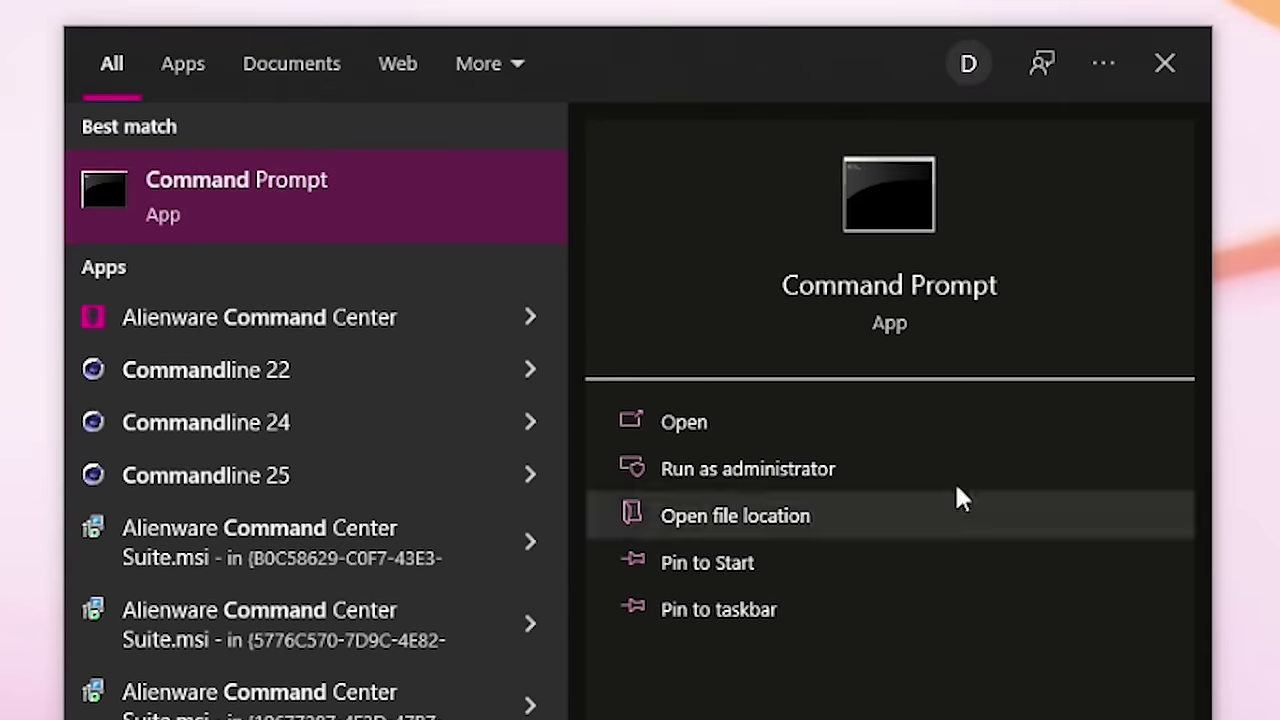
{"action": "left_click", "coordinate": [398, 165]}
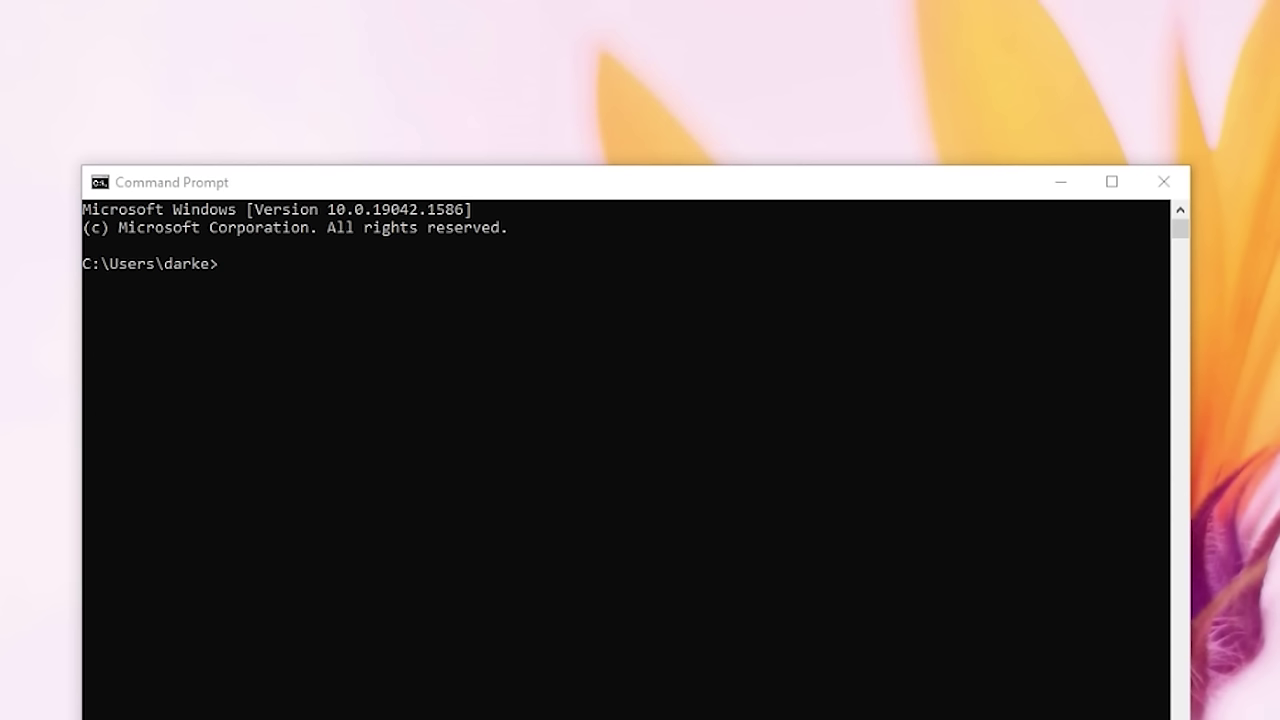
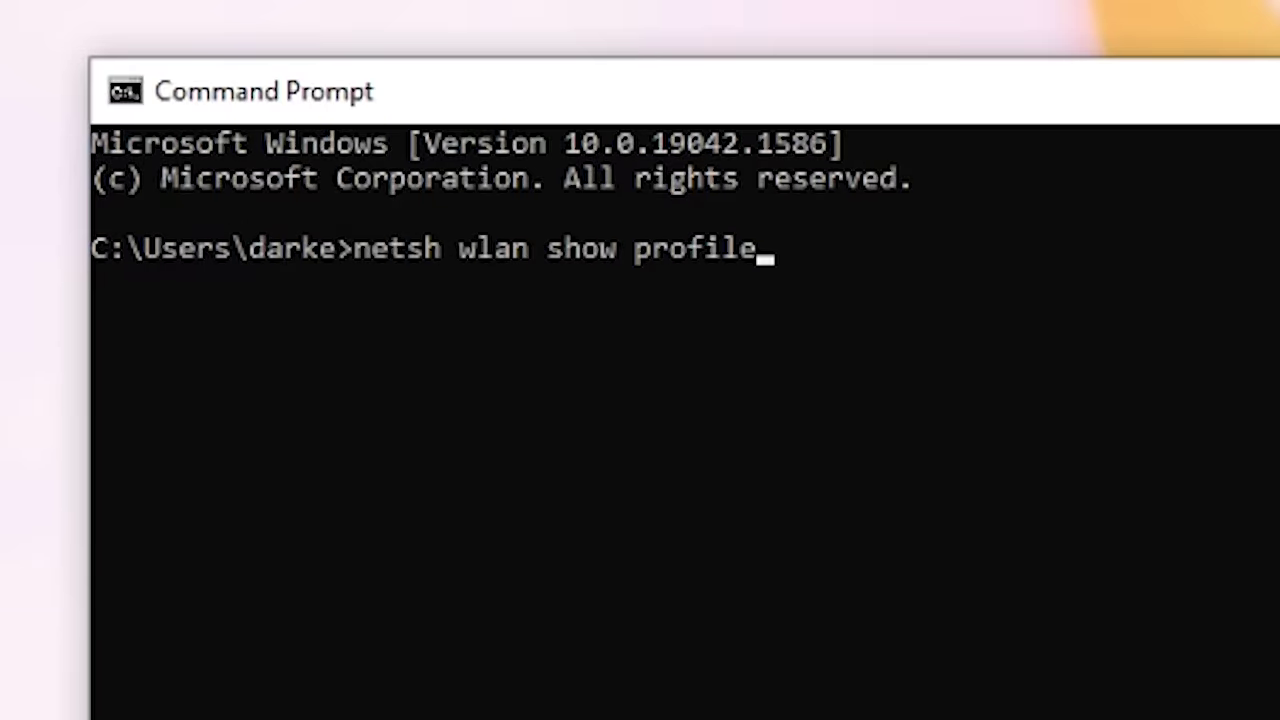
Run netsh wlan show profile and mark the OsmoAction-E0D83C profile in the output
{"action": "key", "text": "Return"}
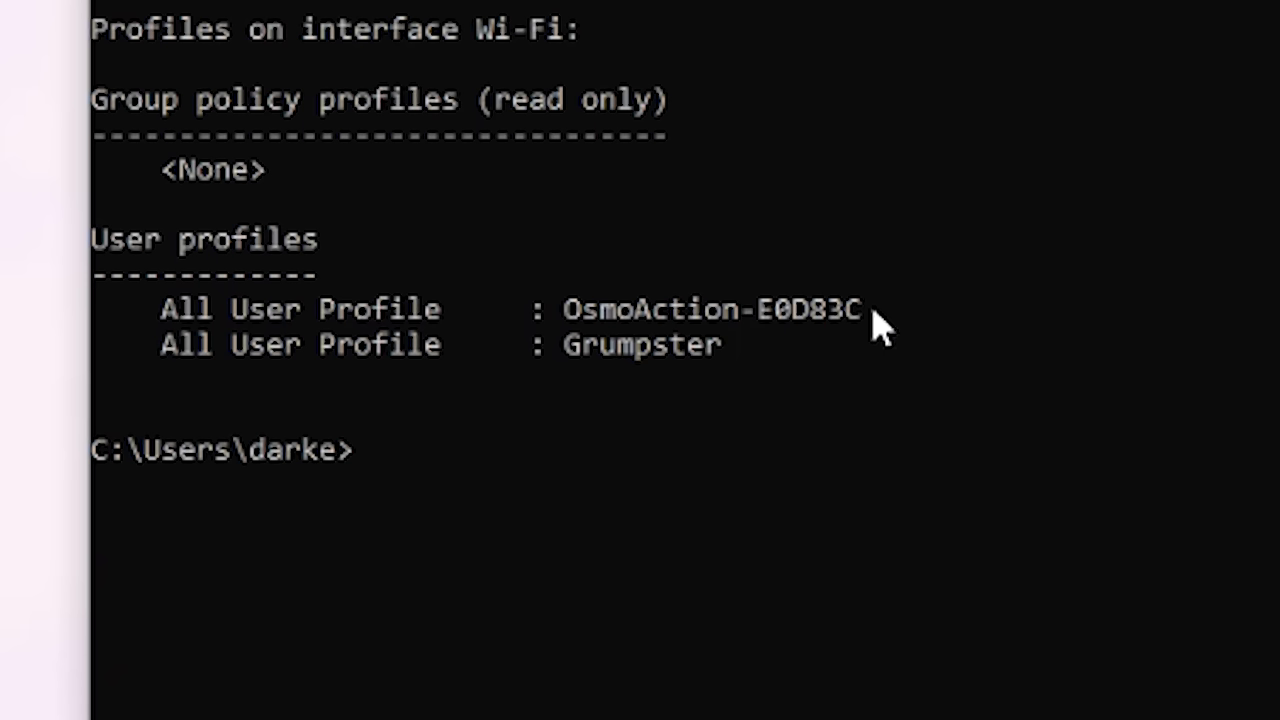
{"action": "left_click", "coordinate": [870, 310]}
Mark the Grumpster profile name in the listed Wi-Fi profiles
{"action": "left_click", "coordinate": [733, 346]}
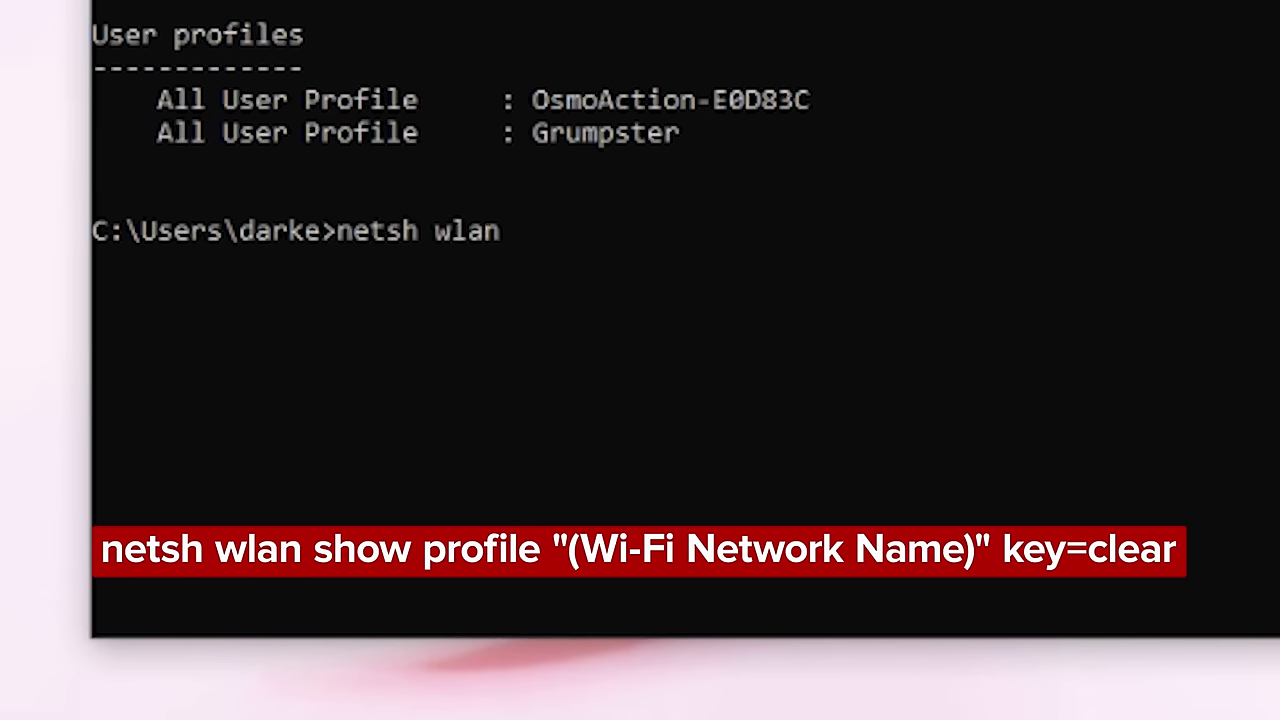
Extend the command to 'netsh wlan show profile "' and paste the OsmoAction-E0D83C network name
{"action": "type", "text": "pro"}
{"action": "type", "text": "ile \""}
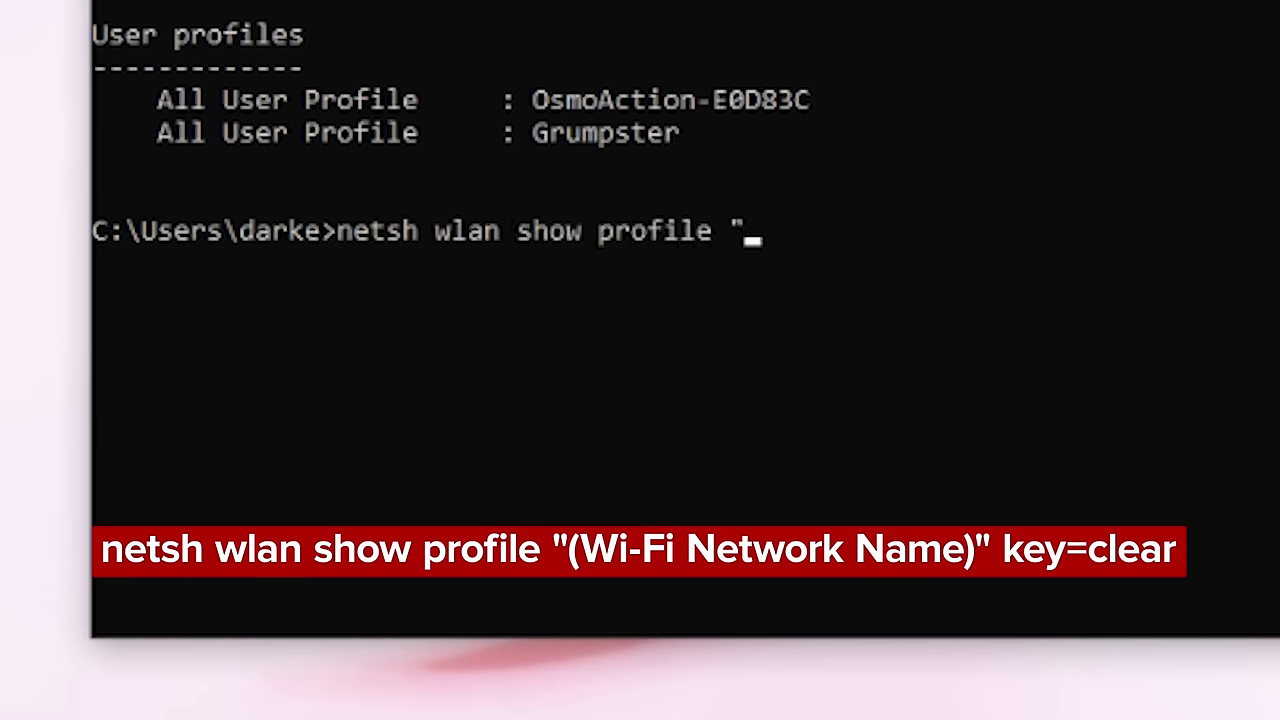
{"action": "type", "text": "OsmoAction-E0D83C"}
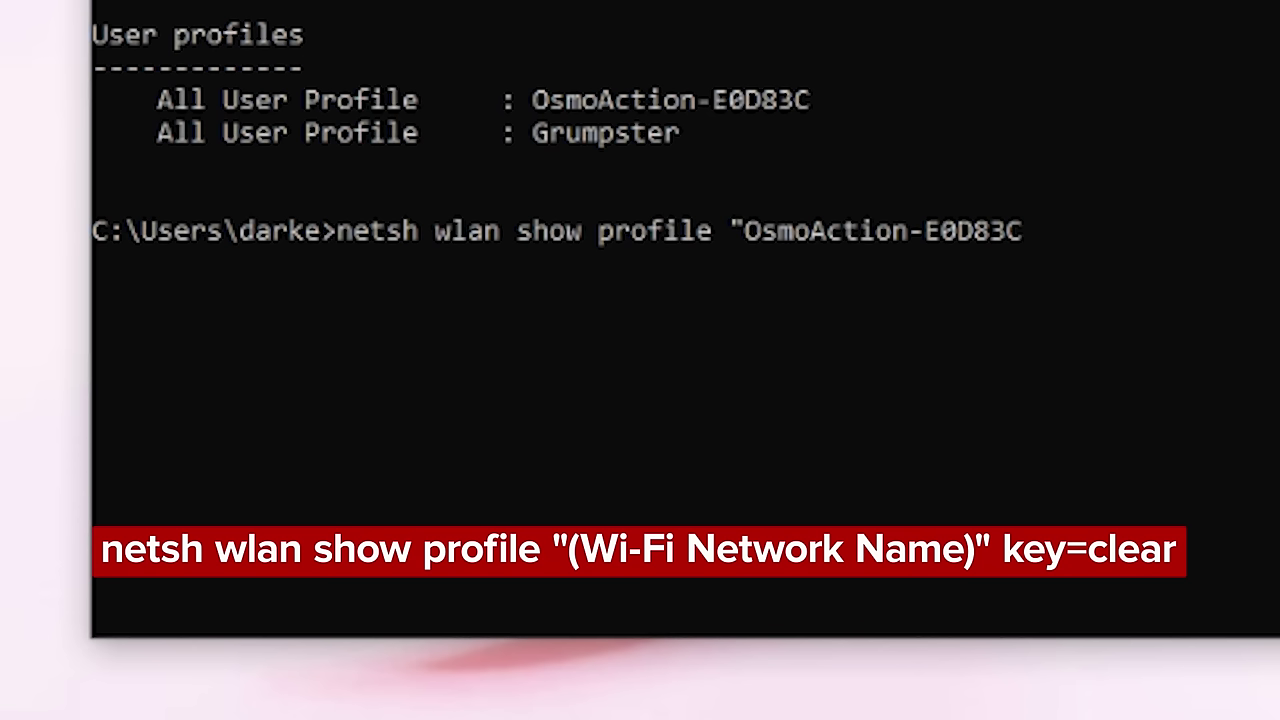
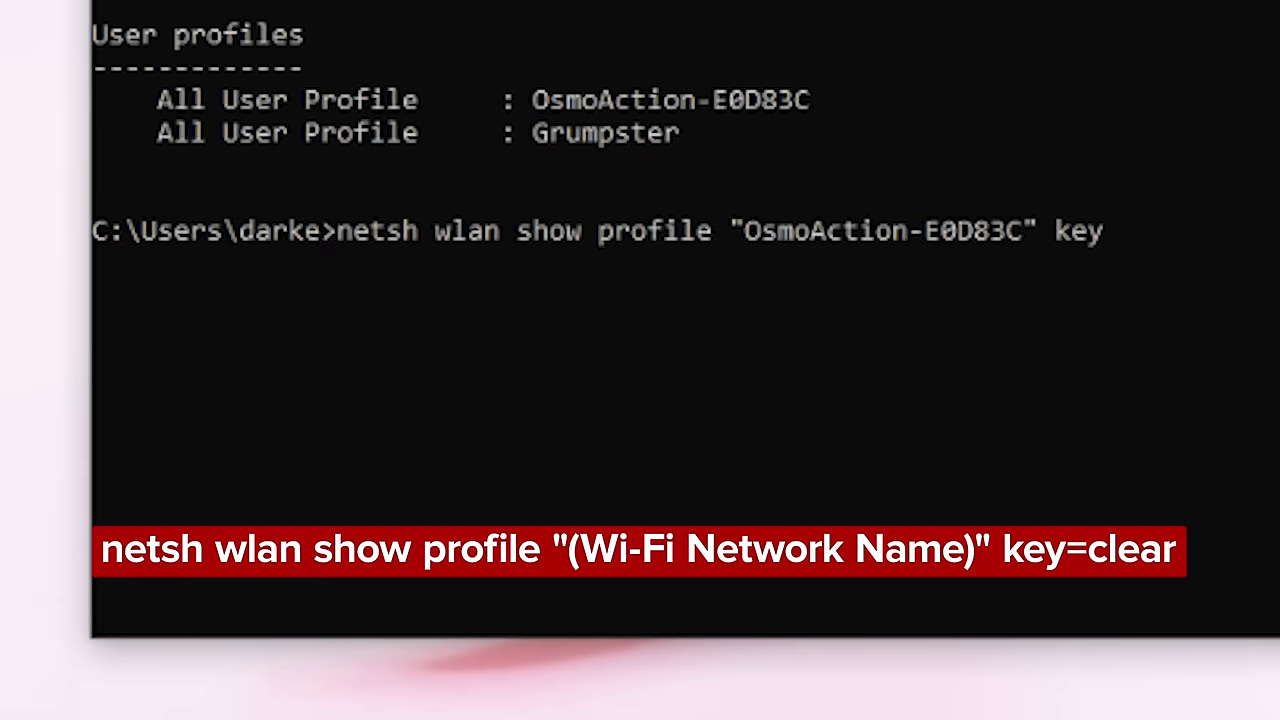
Complete the netsh wlan show profile "OsmoAction-E0D83C" command by adding key=clear to reveal its password
{"action": "type", "text": "\" key=clear"}
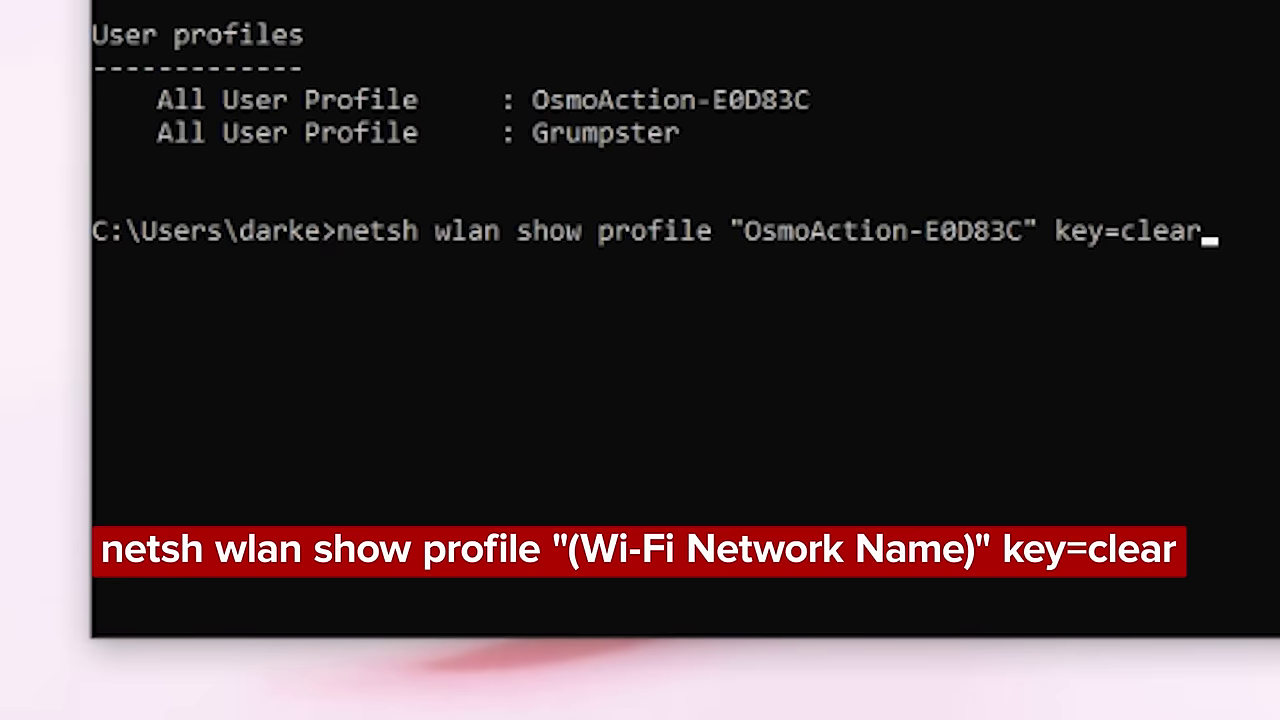
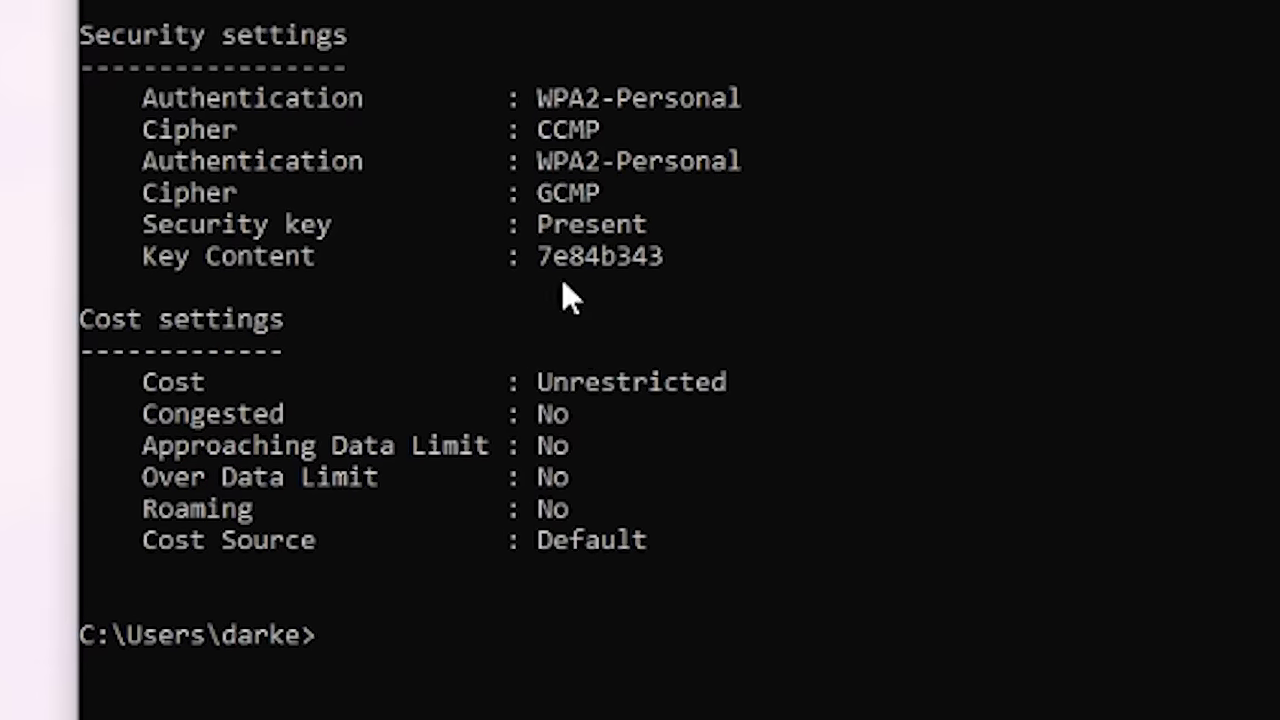
Highlight the Key Content password in the netsh wlan show profile key=clear output
{"action": "left_click_drag", "start_coordinate": [539, 256], "coordinate": [664, 258]}
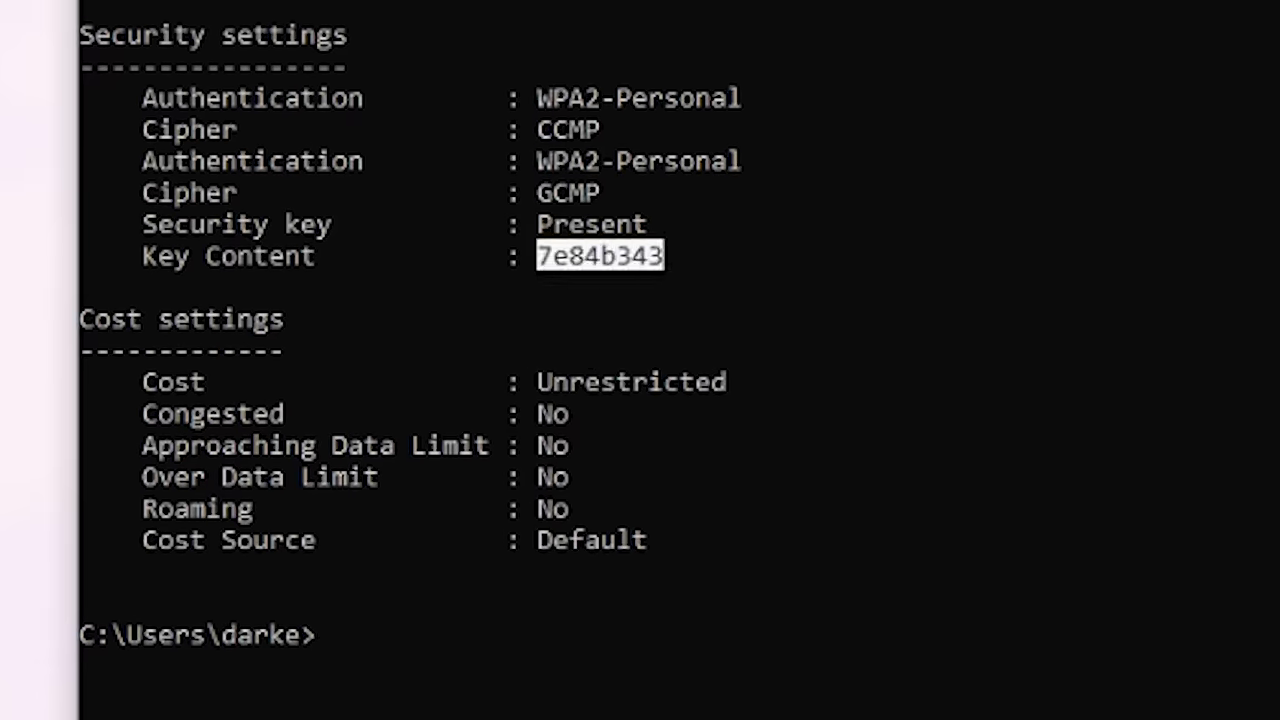